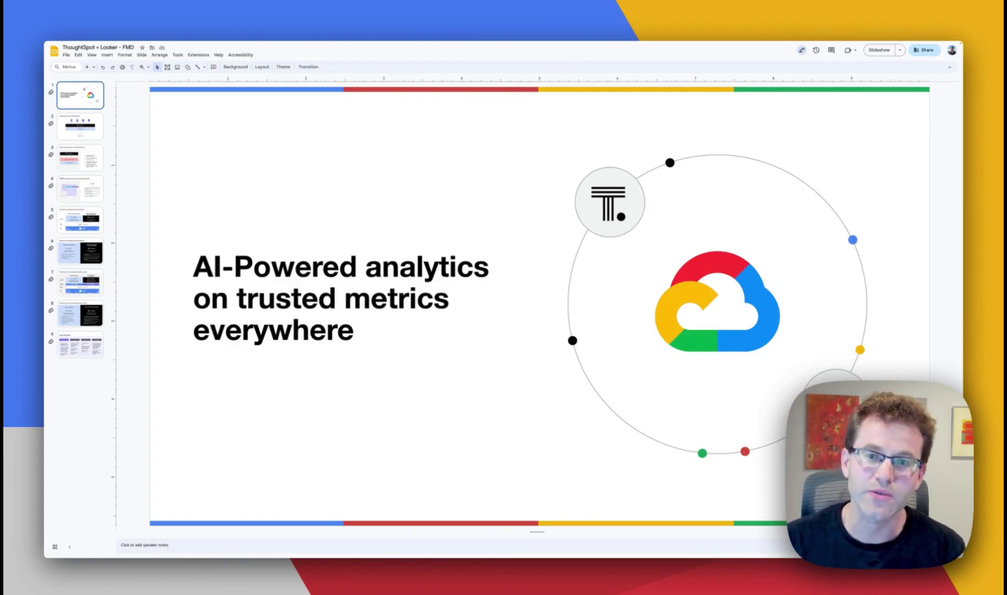
- Go to slide 2, 'Give everyone access to trusted metrics', in the filmstrip
click(80, 134)
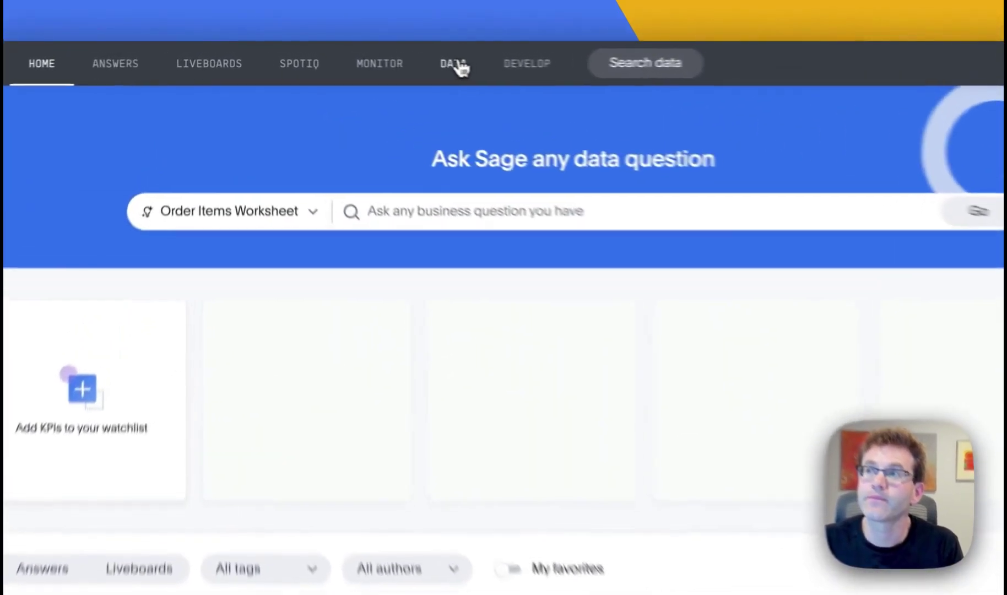
- In DATA, start a new Looker connection, then open the existing 'looker demo connection'
click(352, 53)
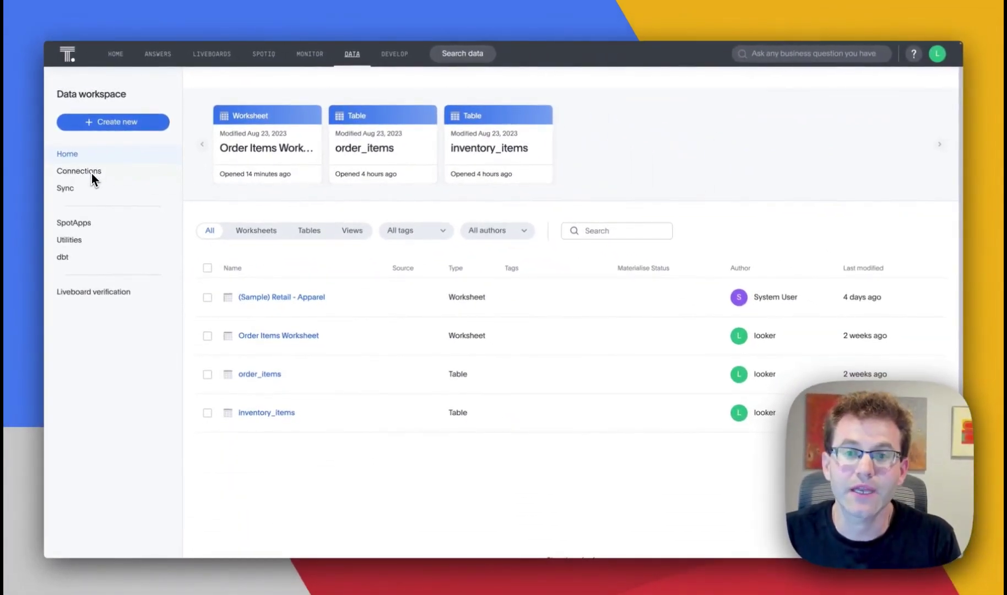
click(120, 125)
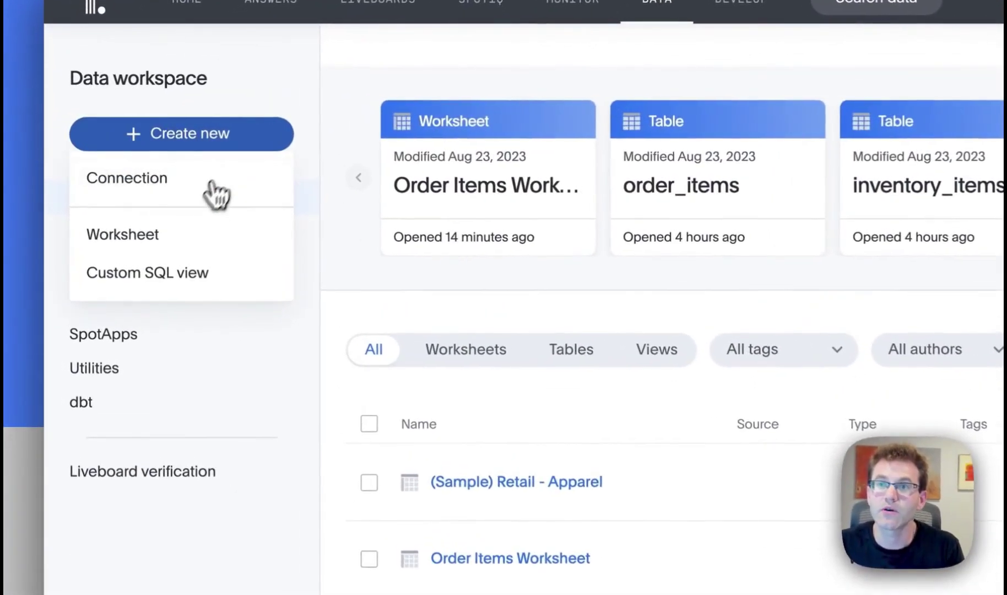
click(176, 196)
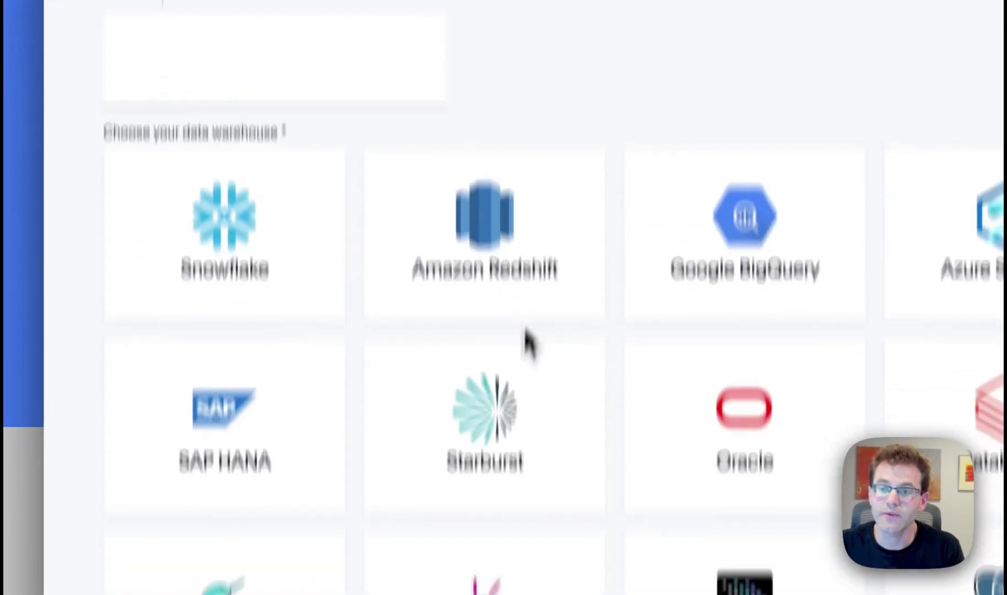
scroll(465, 263, down, 10)
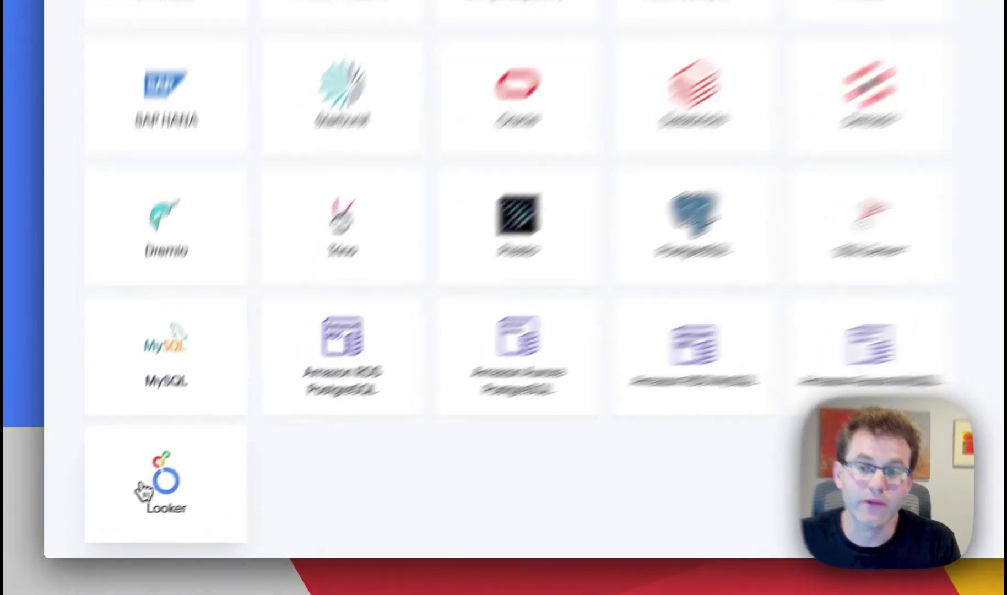
click(145, 489)
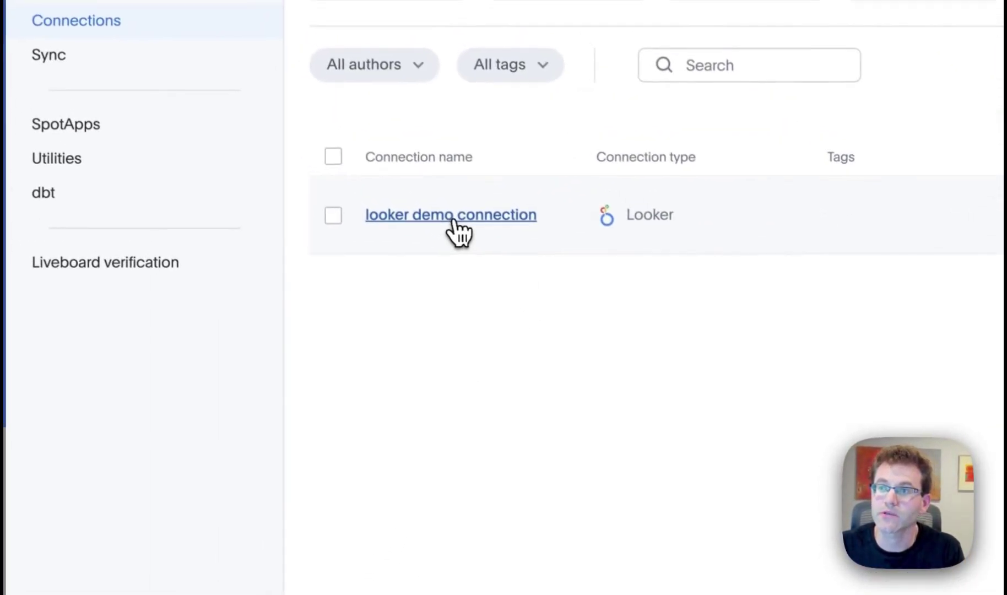
click(452, 216)
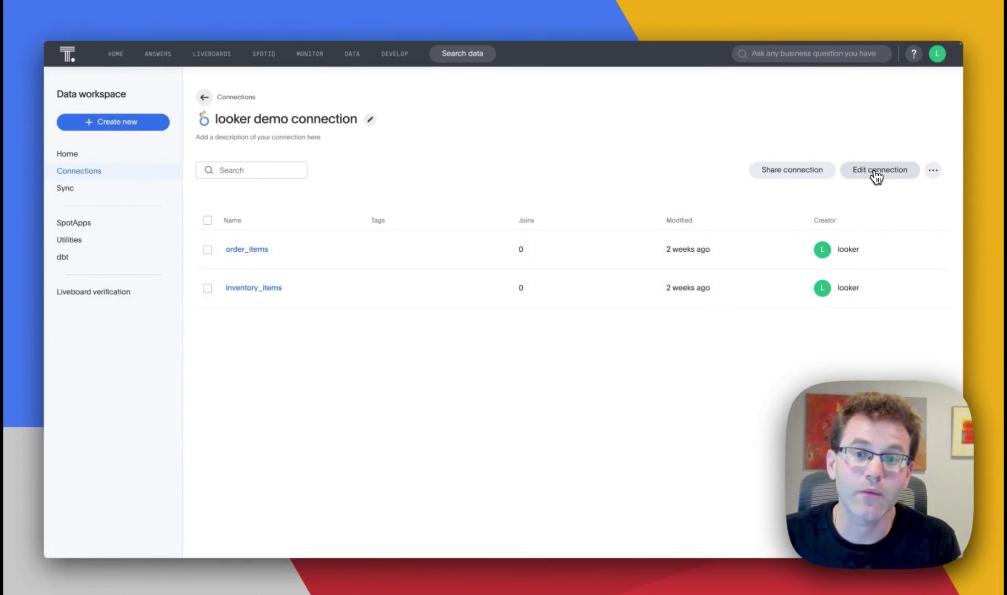
- Edit the looker demo connection and advance past connection details to Select tables
click(876, 176)
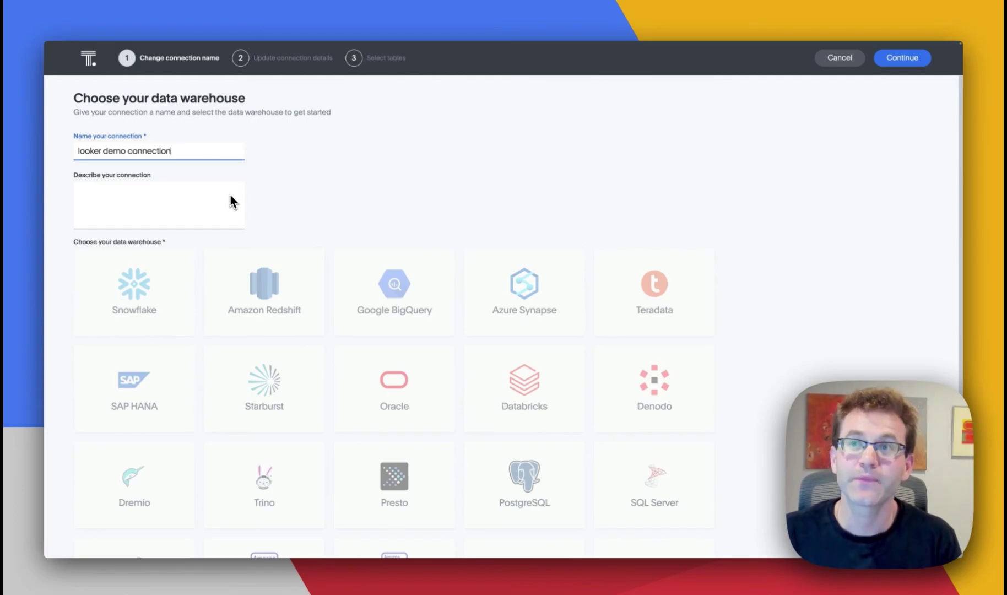
scroll(235, 306, down, 4)
scroll(132, 496, up, 4)
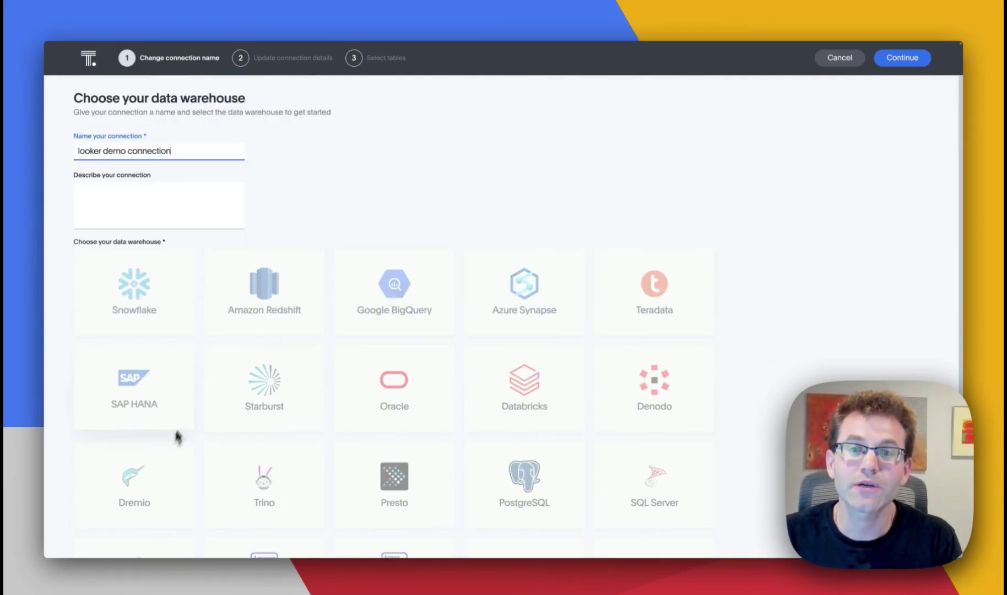
click(282, 63)
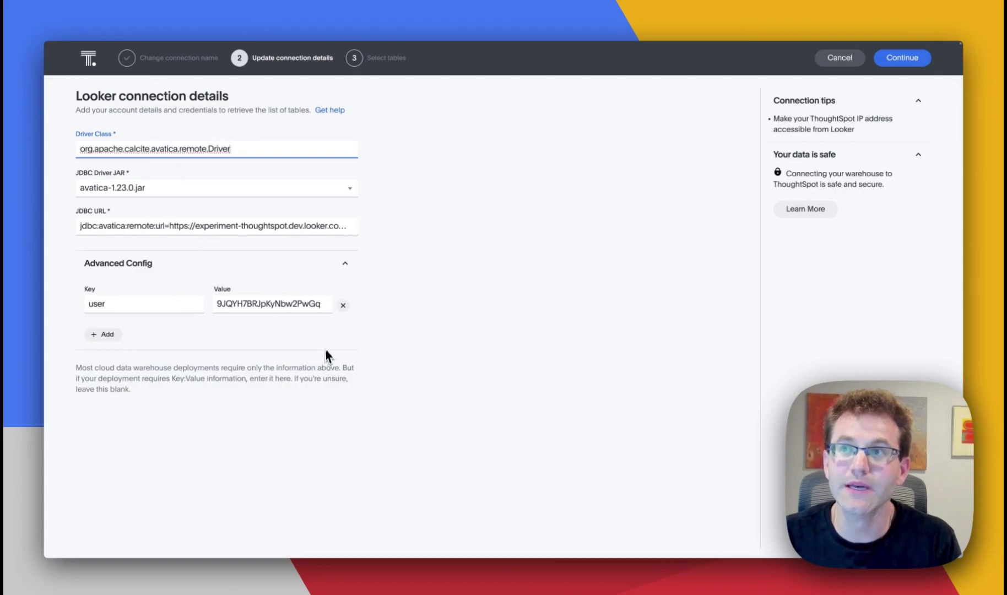
click(902, 57)
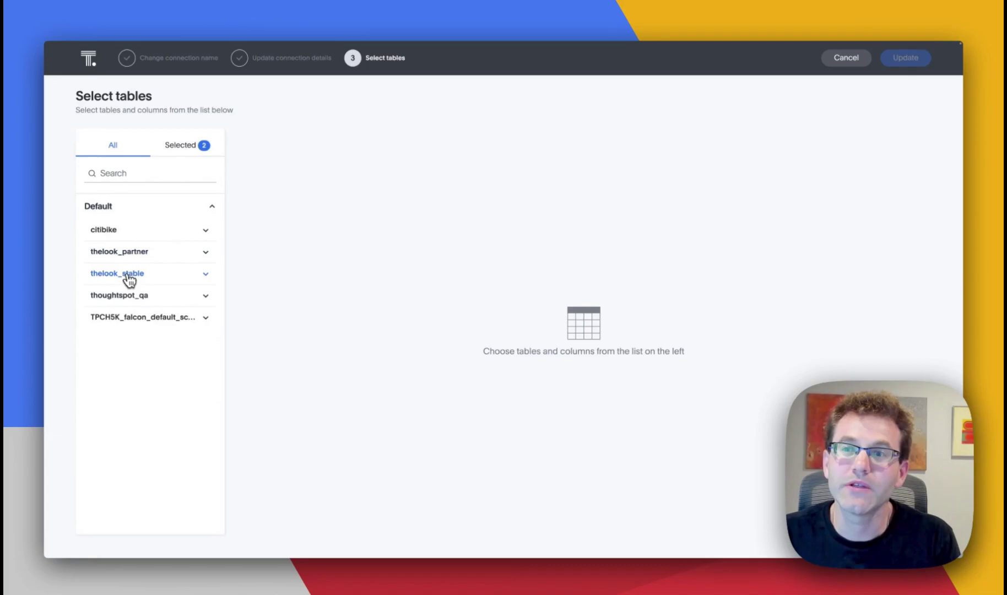
- View the inventory_items and order_items columns under thelook_stable, then exit without updating
click(128, 277)
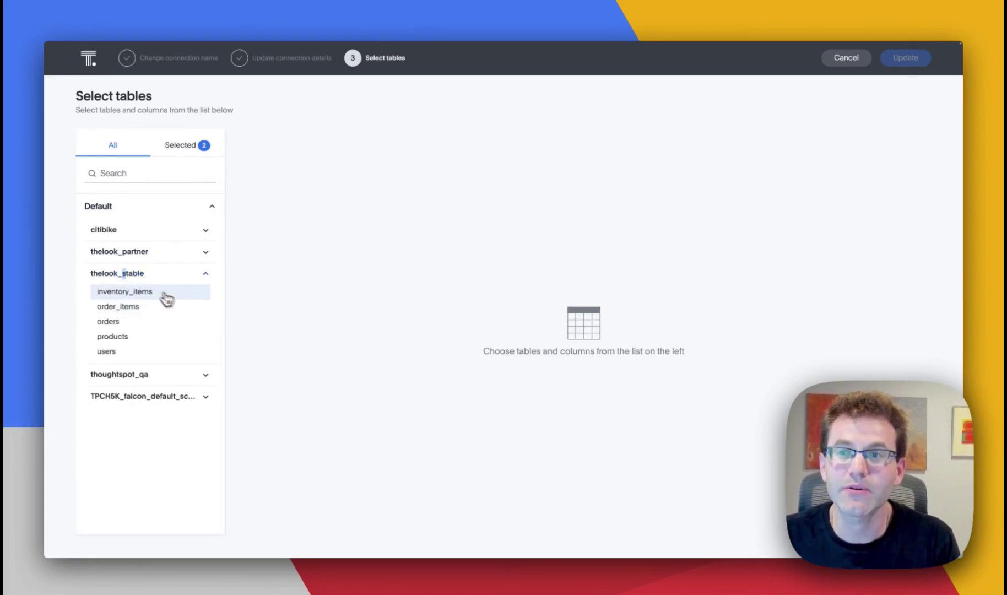
click(146, 293)
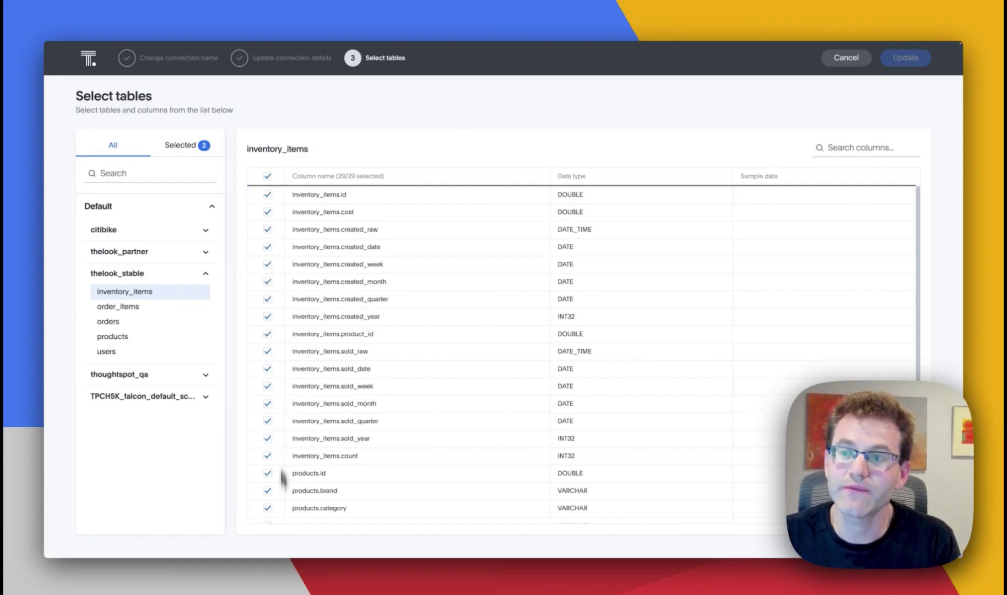
click(140, 311)
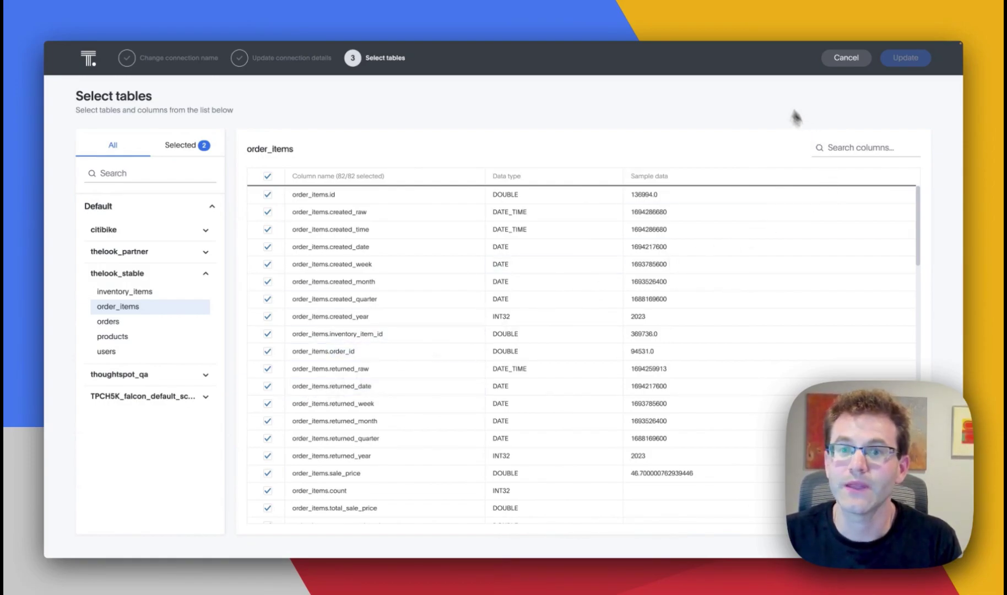
click(918, 57)
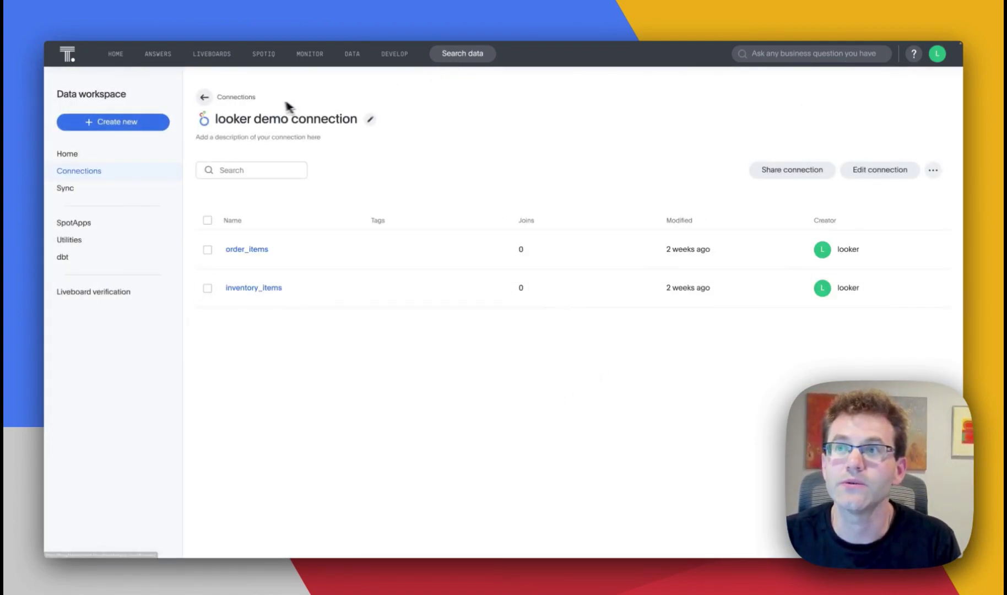
- From the Data home page, open the Order Items Worksheet's column list
click(68, 155)
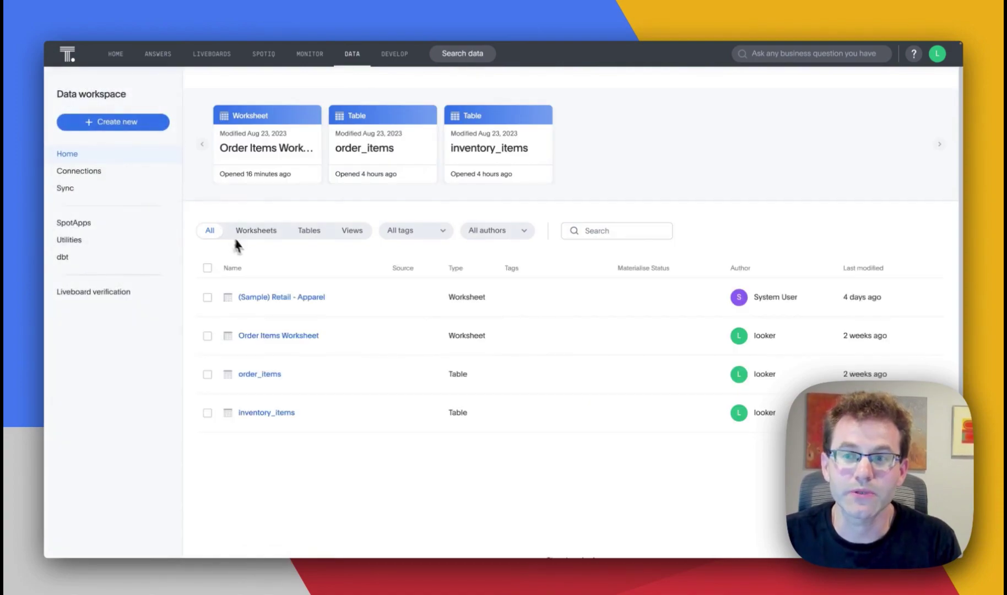
click(278, 338)
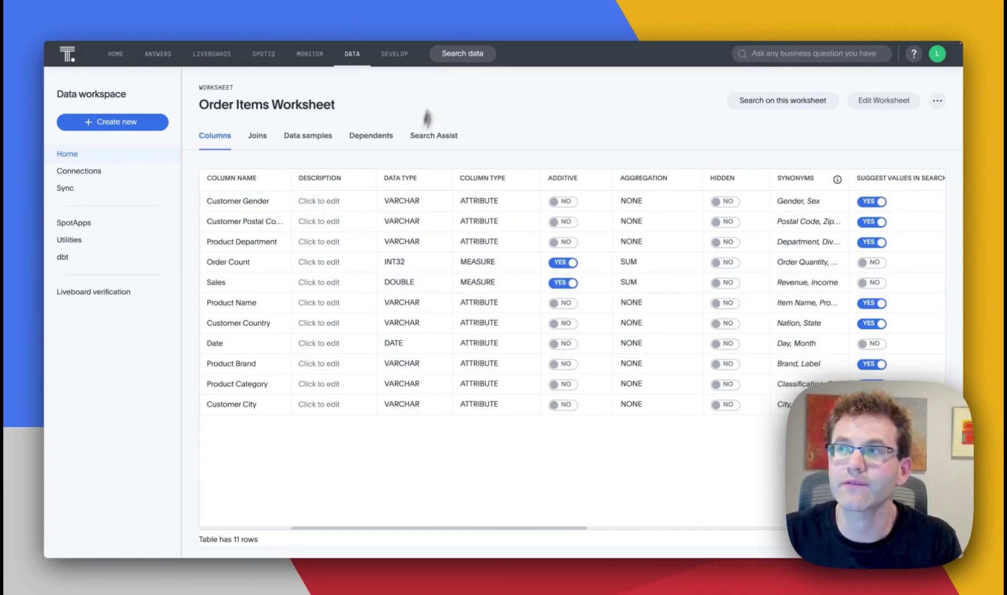
- Search 'sales date product' with Product Category to get a Sales line chart by monthly Date
click(465, 55)
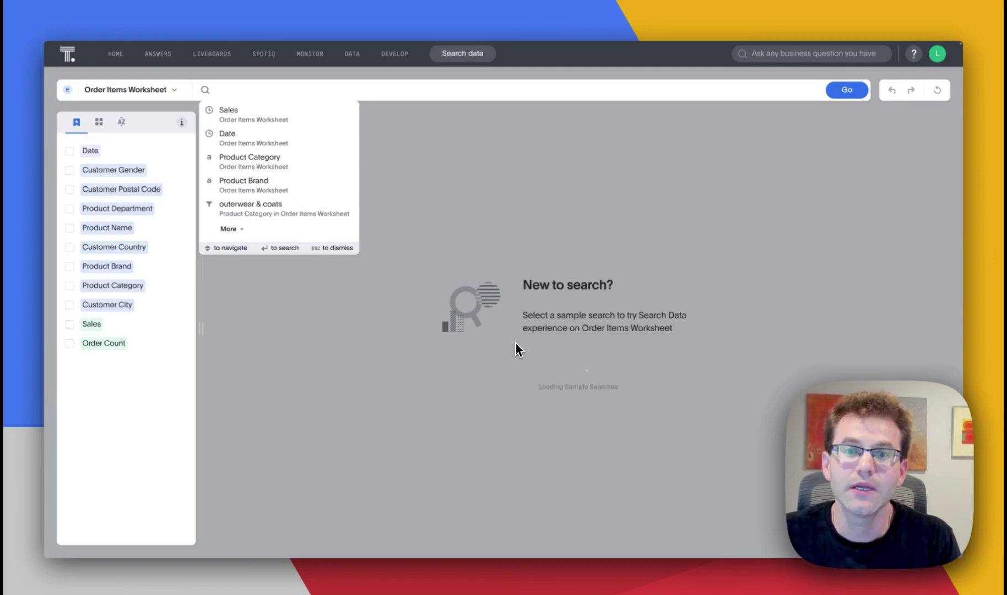
text(sales )
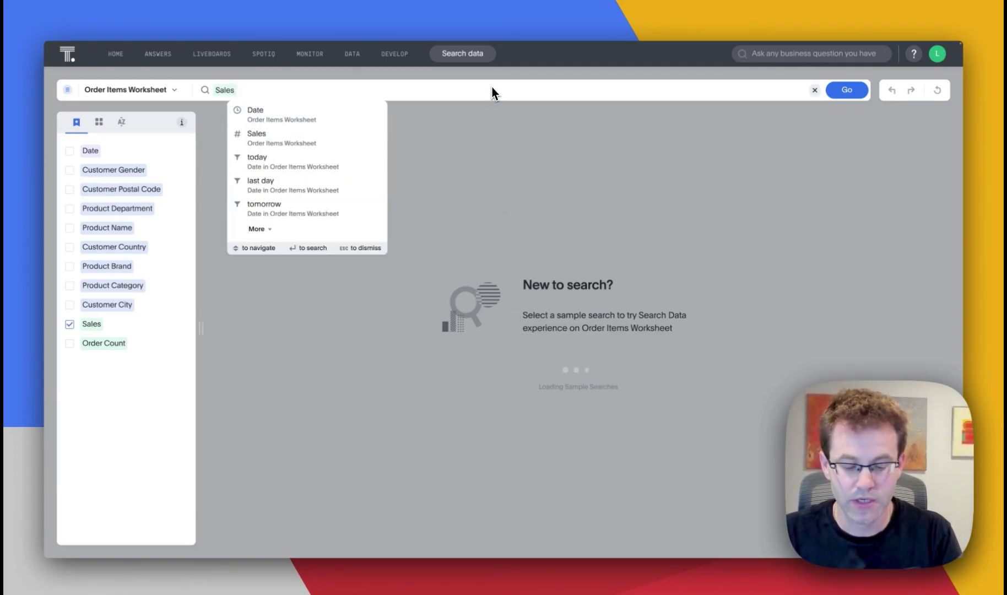
text(date )
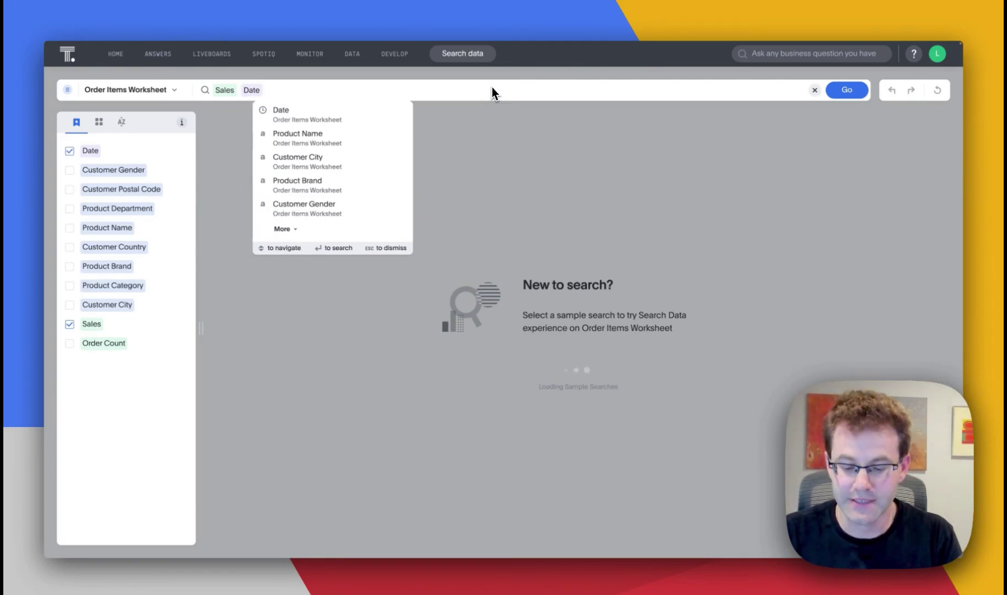
text(produc)
text(t)
click(371, 111)
click(847, 90)
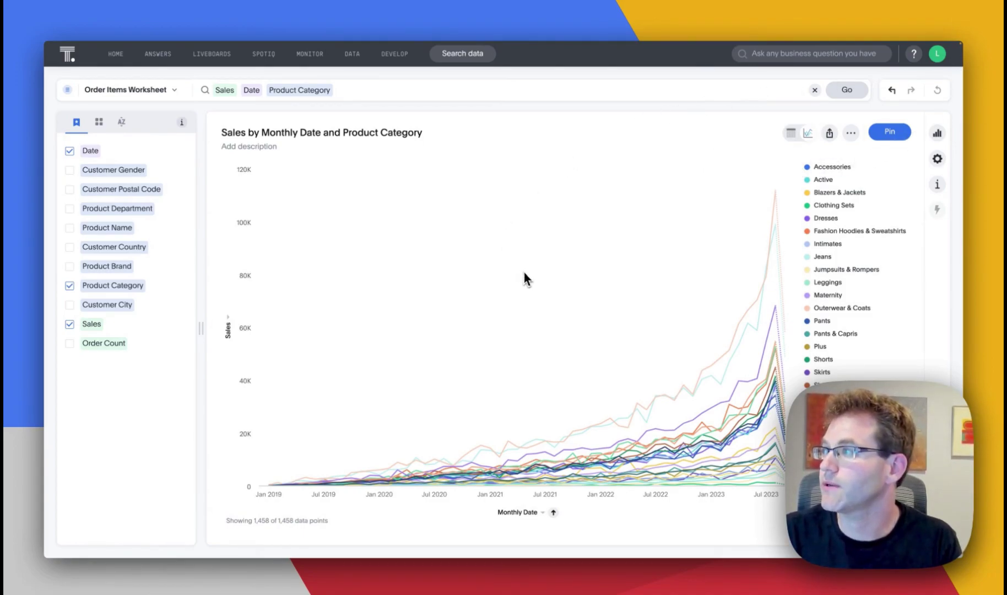
mouse_move(780, 197)
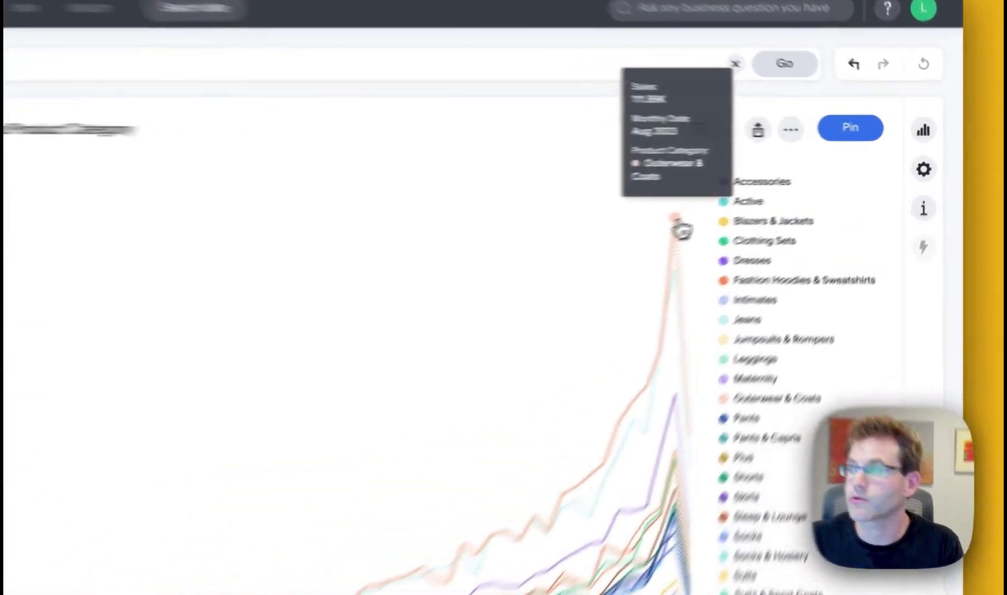
- Drill down the August 2023 Outerwear & Coats sales peak by Product Brand
right_click(777, 191)
click(665, 348)
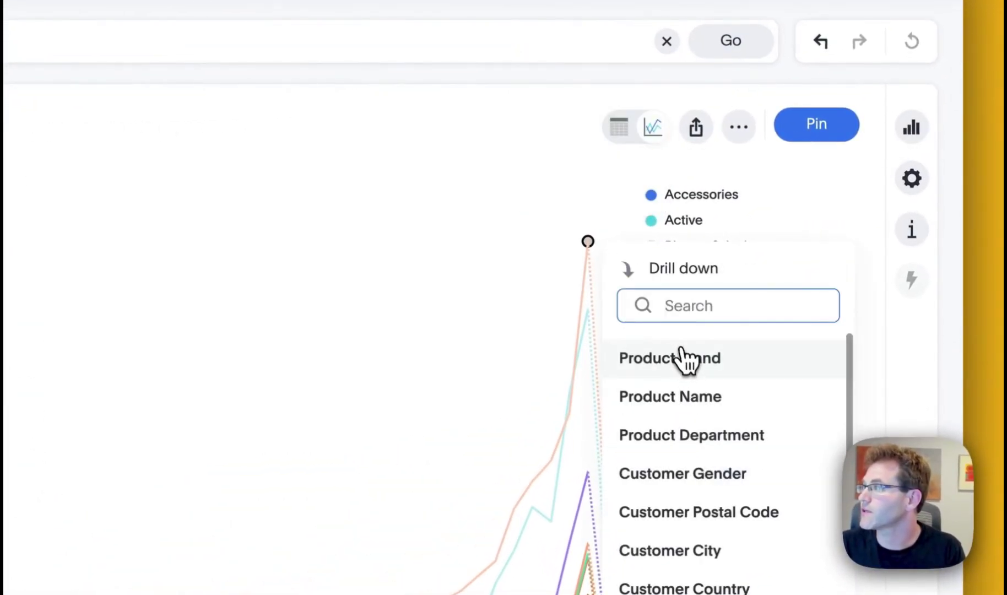
click(680, 357)
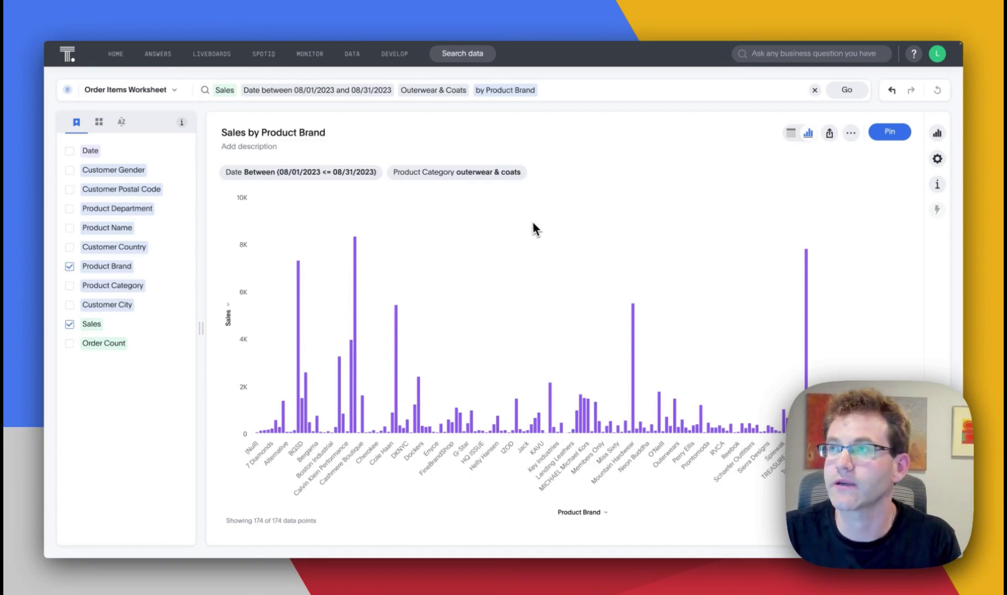
- Add 'top 5' to the search to show only the top 5 brands
click(559, 91)
text(top 5)
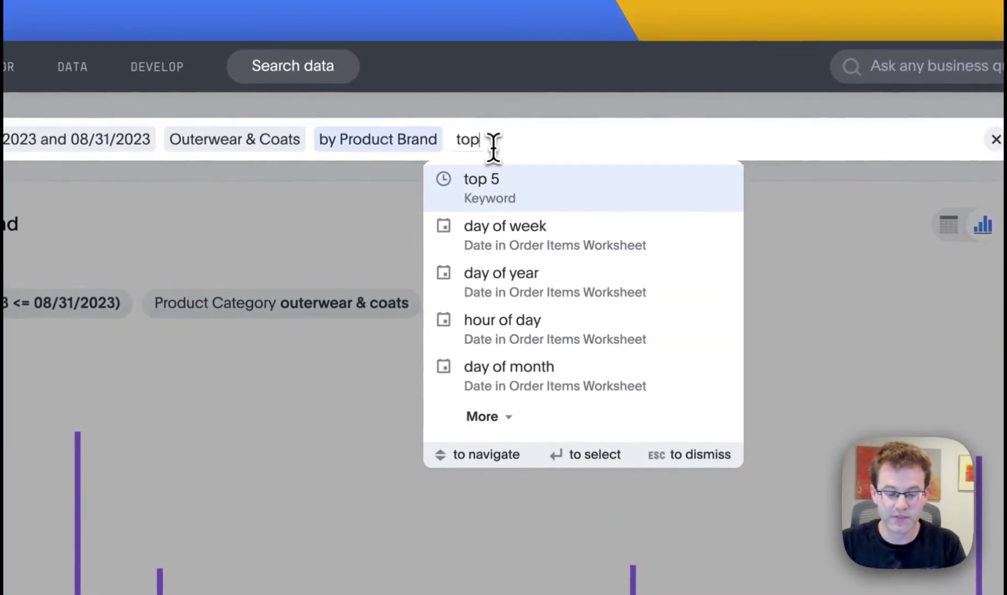
key(Return)
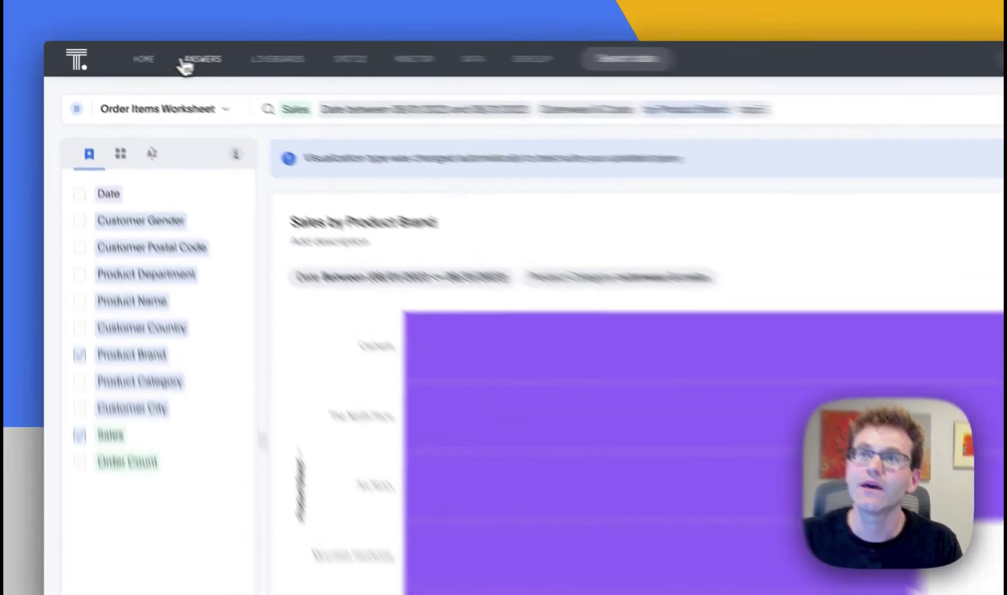
- From home, ask Sage 'what are our best performing products in australia'
click(115, 54)
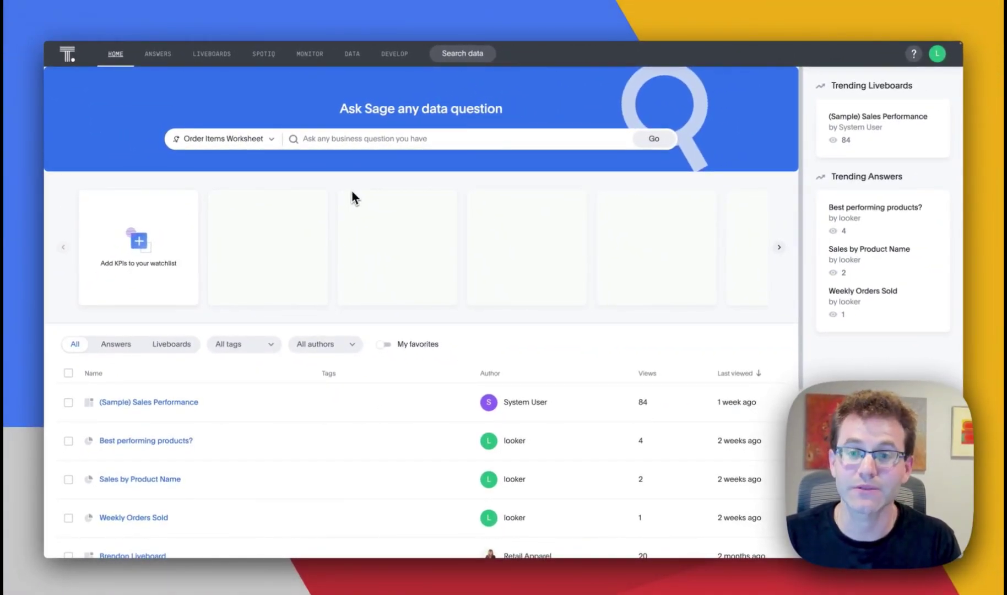
click(341, 141)
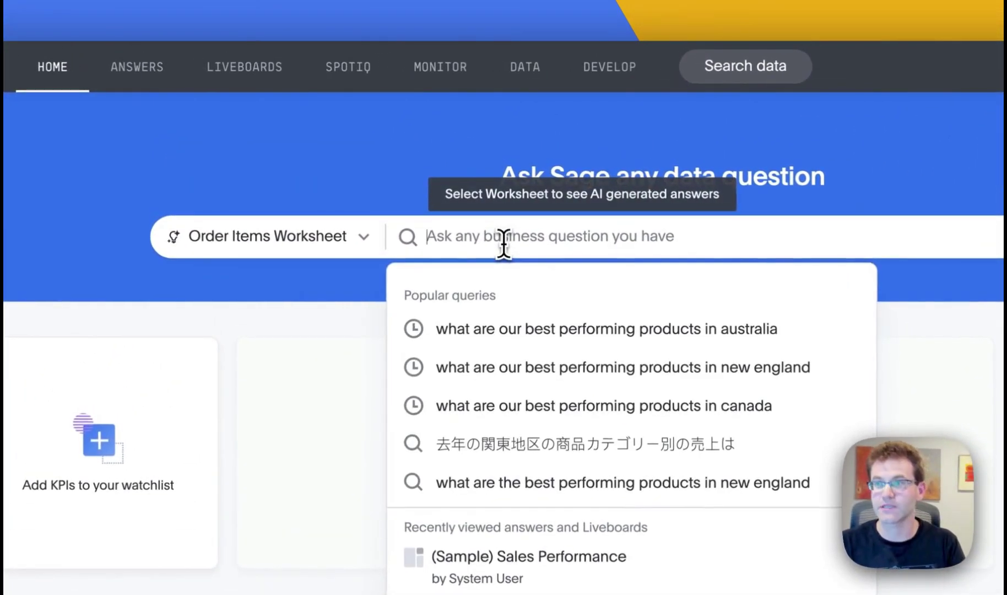
text(what are our best performing )
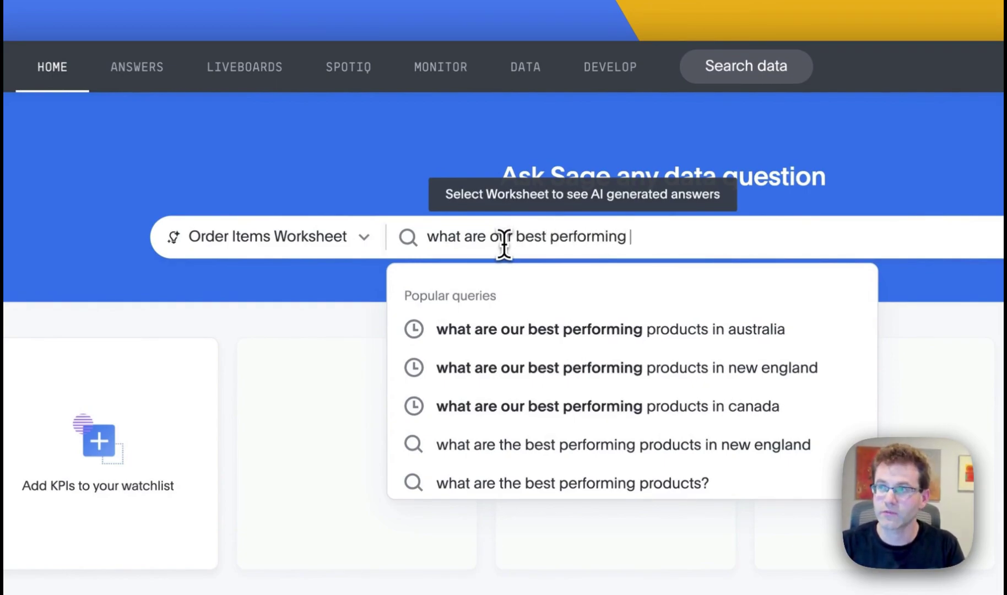
text(products in australia)
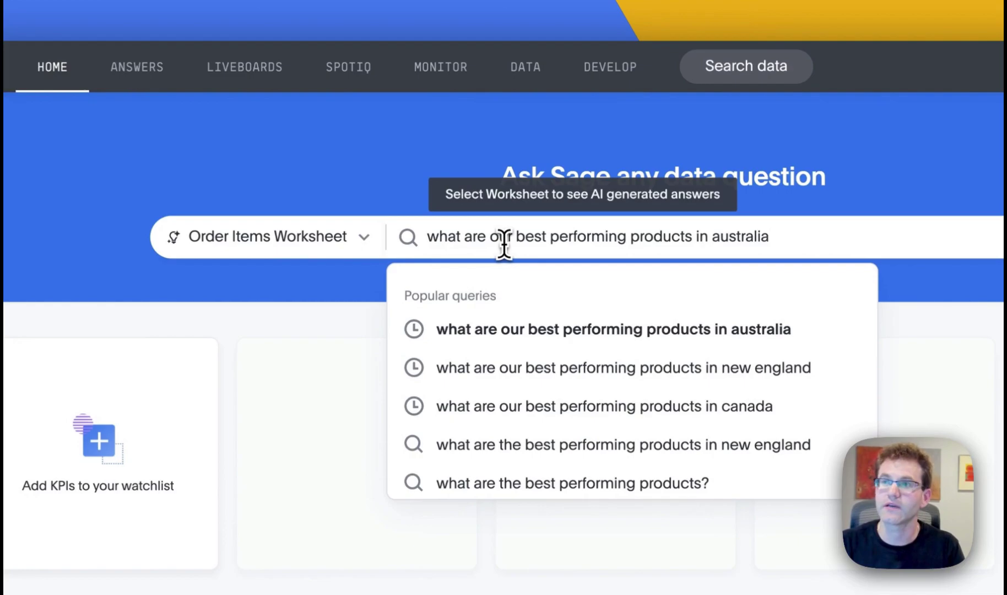
key(Return)
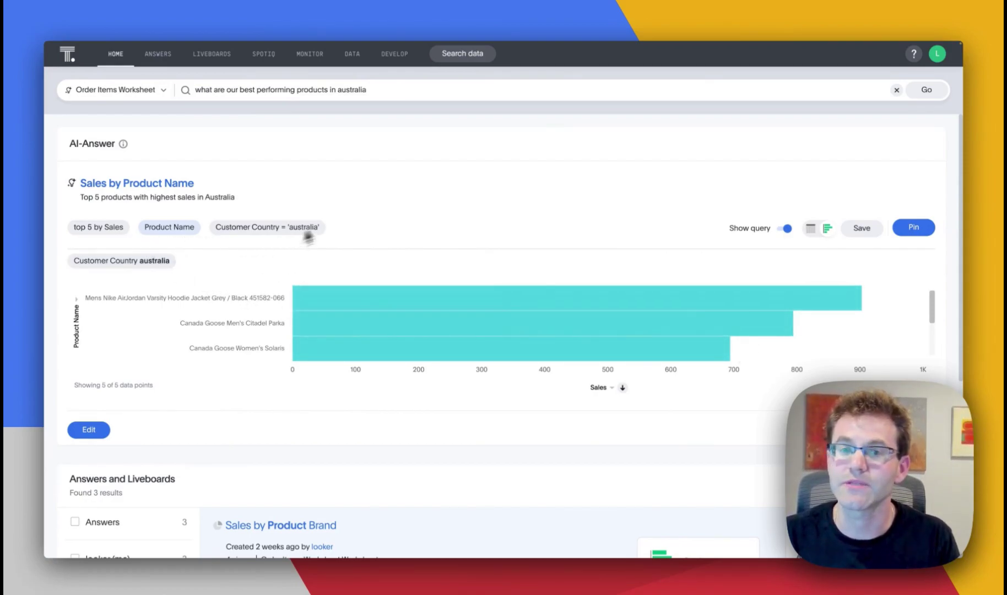
scroll(447, 298, down, 2)
scroll(448, 311, down, 1)
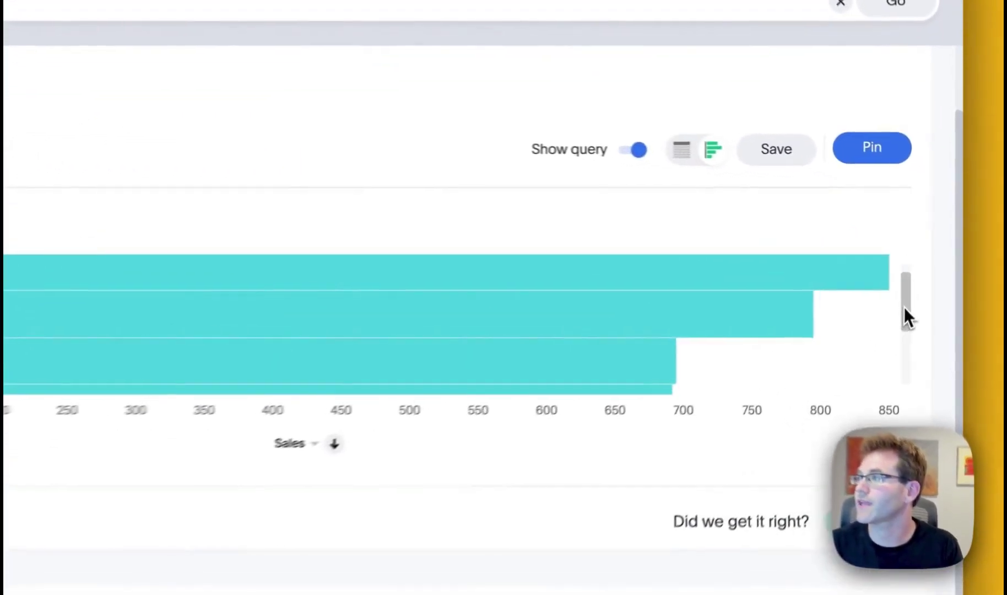
drag(904, 306, 918, 270)
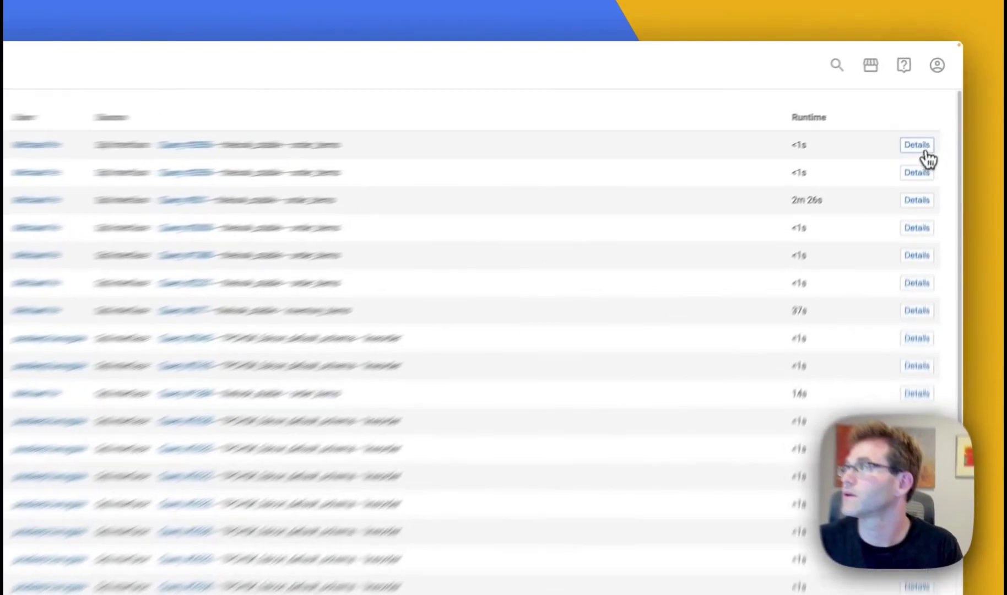
- View the SQL of the newest 5:25pm query: Australia filter, sales ranking, LIMIT 5
click(935, 105)
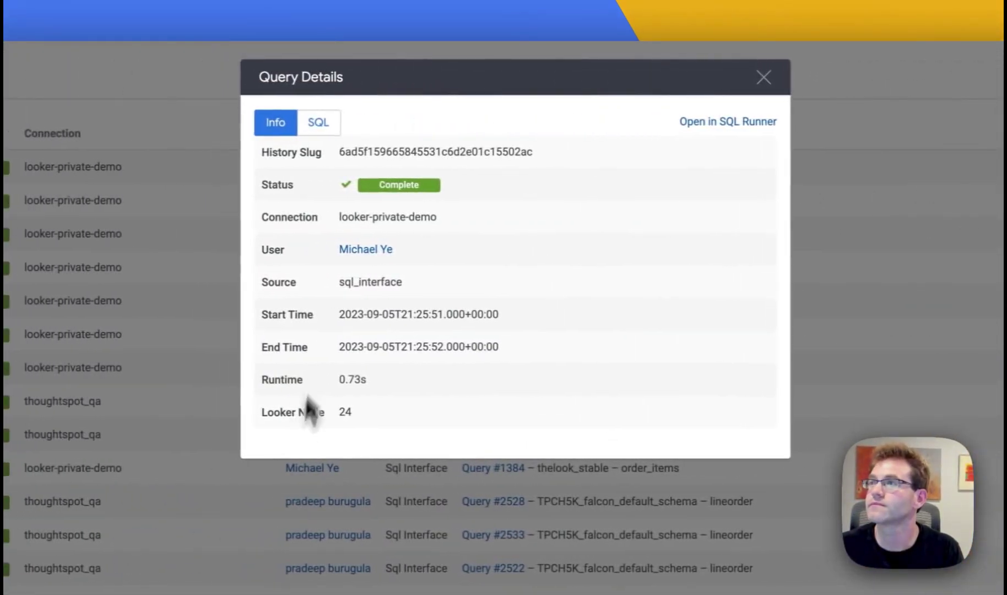
click(318, 123)
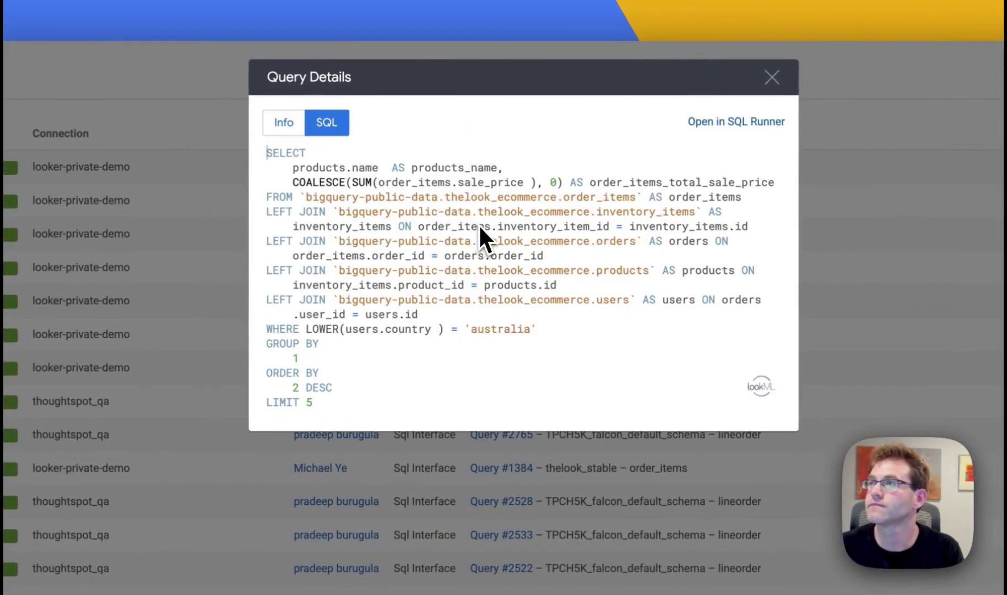